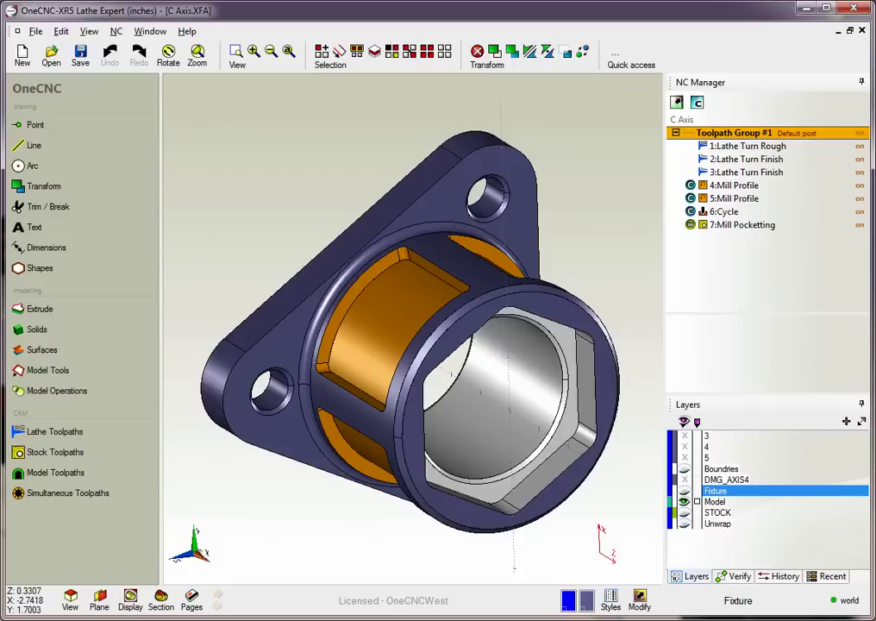
# Turn on the Fixture layer to reveal the chuck and jaws holding the C Axis part.
pyautogui.click(686, 491)
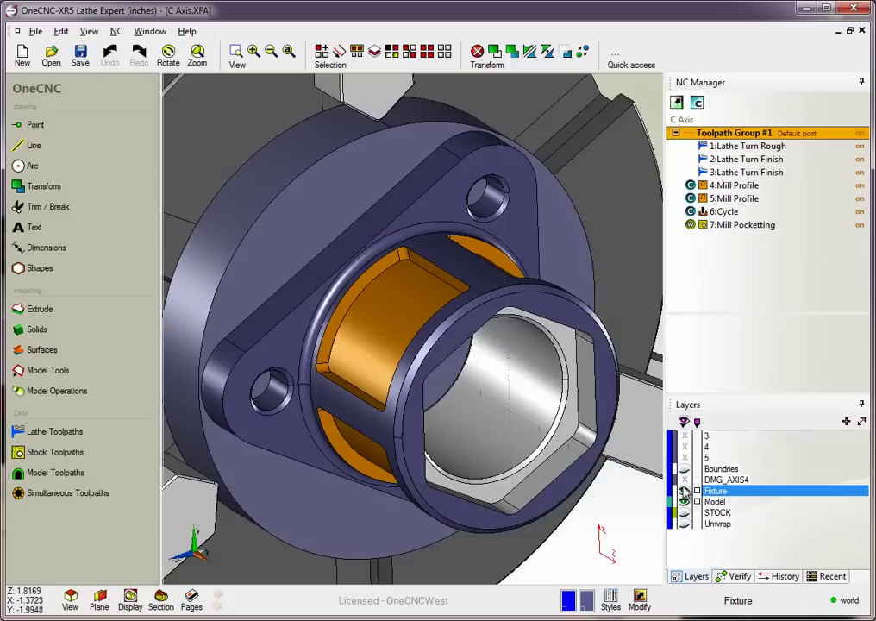
pyautogui.scroll(-5, 553, 309)
pyautogui.moveTo(554, 307); pyautogui.dragTo(500, 332, button='middle')
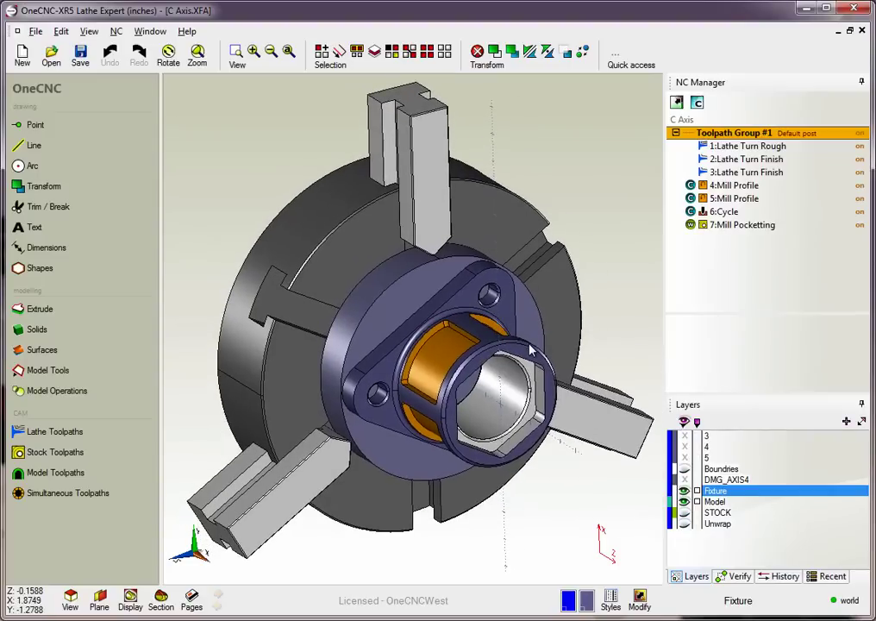
pyautogui.click(698, 104)
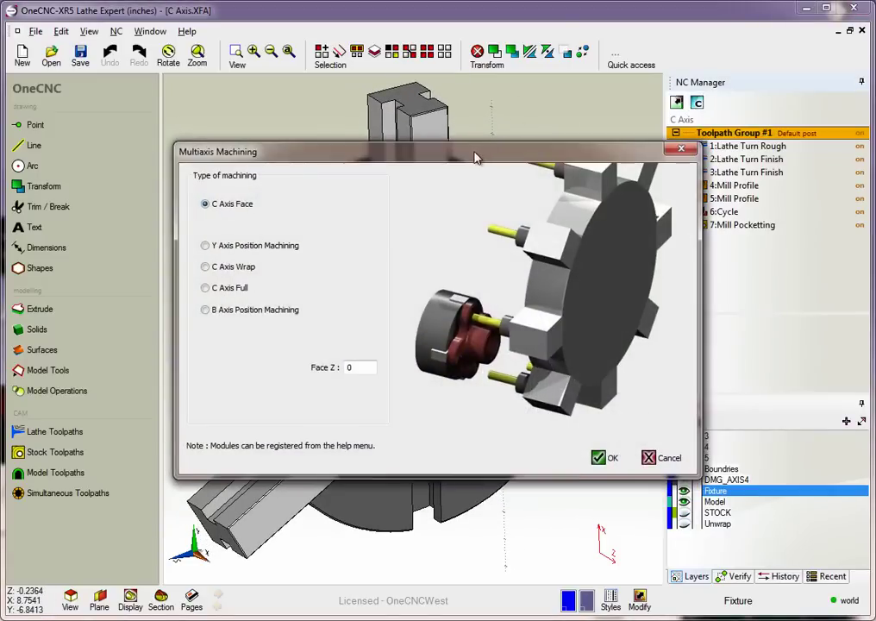
pyautogui.moveTo(474, 156); pyautogui.dragTo(465, 89)
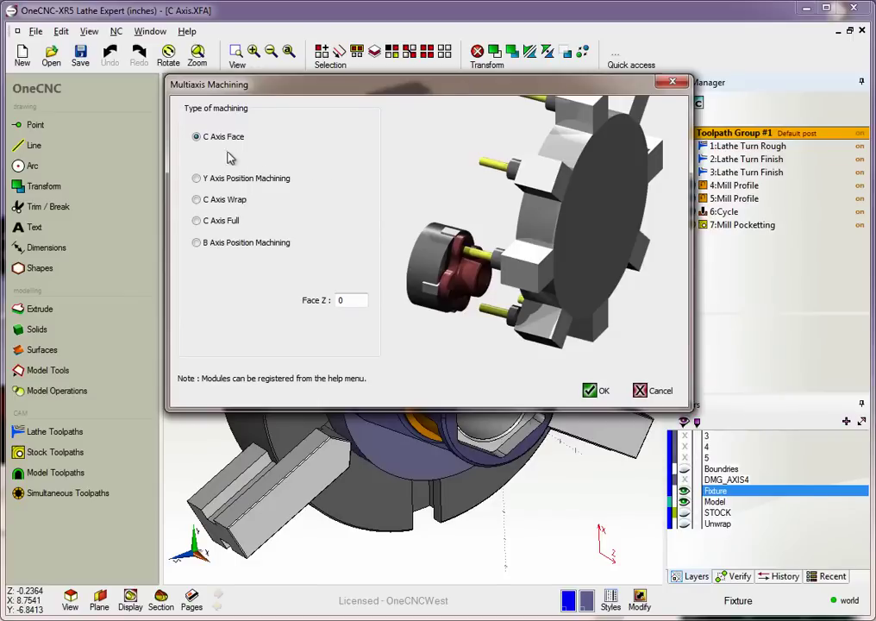
pyautogui.click(197, 200)
pyautogui.click(197, 222)
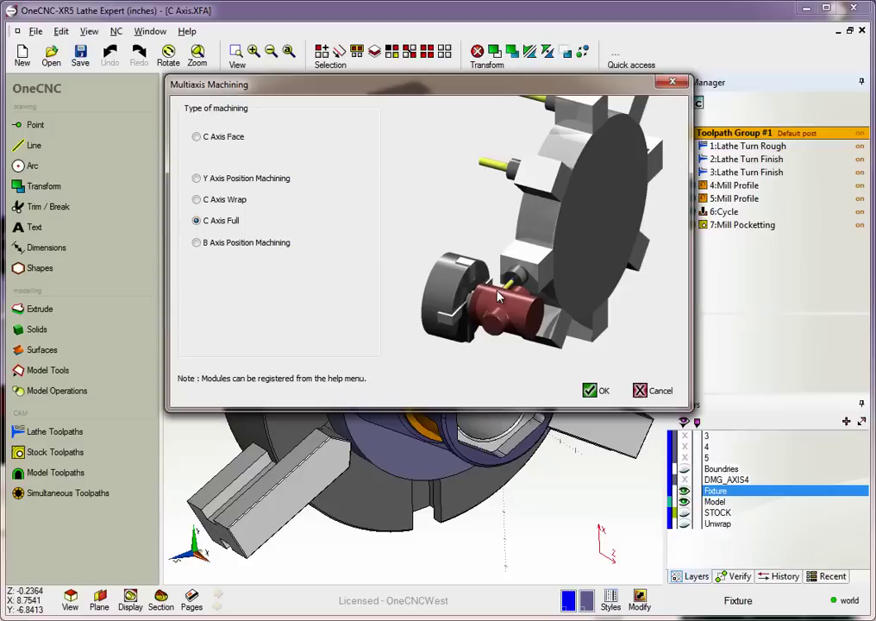
pyautogui.click(197, 179)
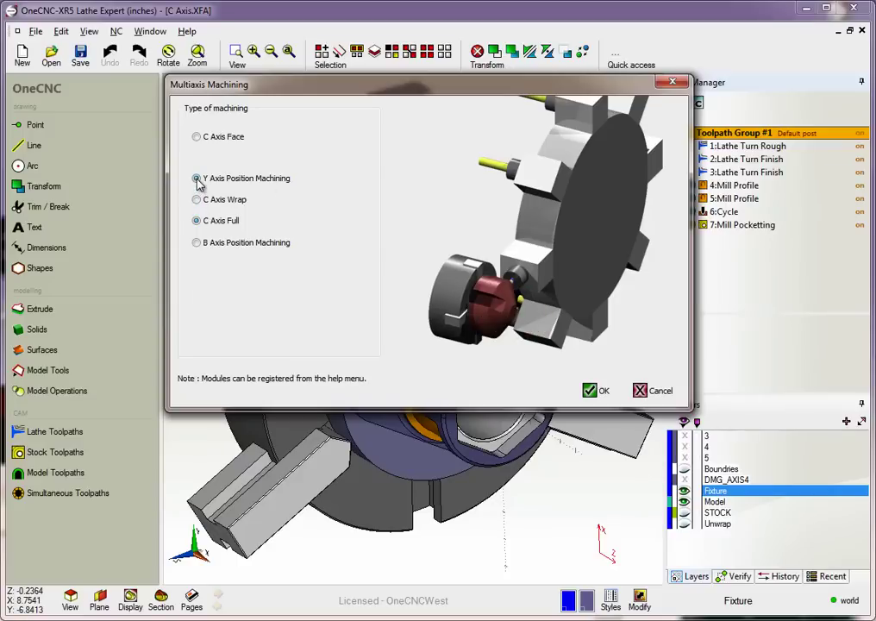
pyautogui.click(197, 244)
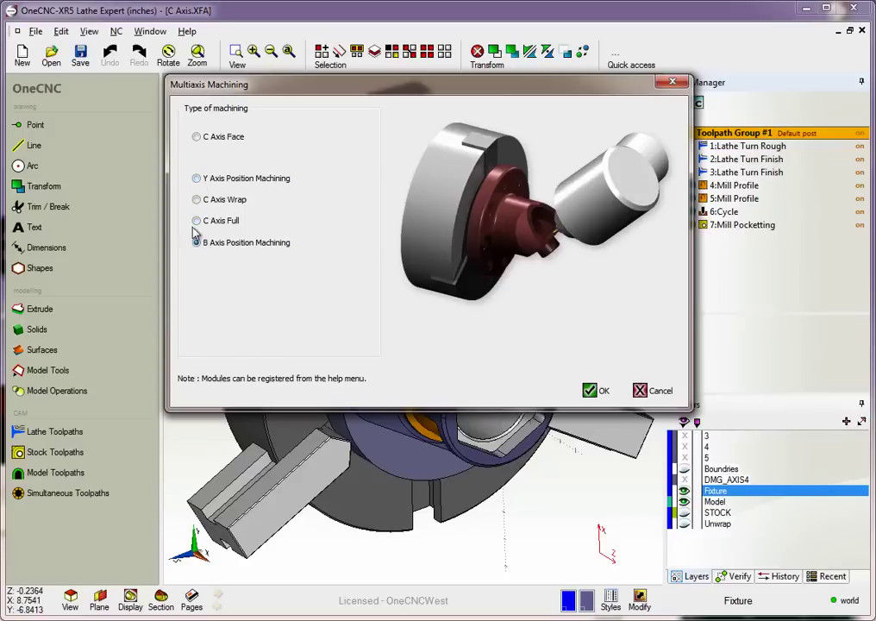
pyautogui.click(640, 393)
pyautogui.moveTo(533, 325); pyautogui.dragTo(546, 312, button='middle')
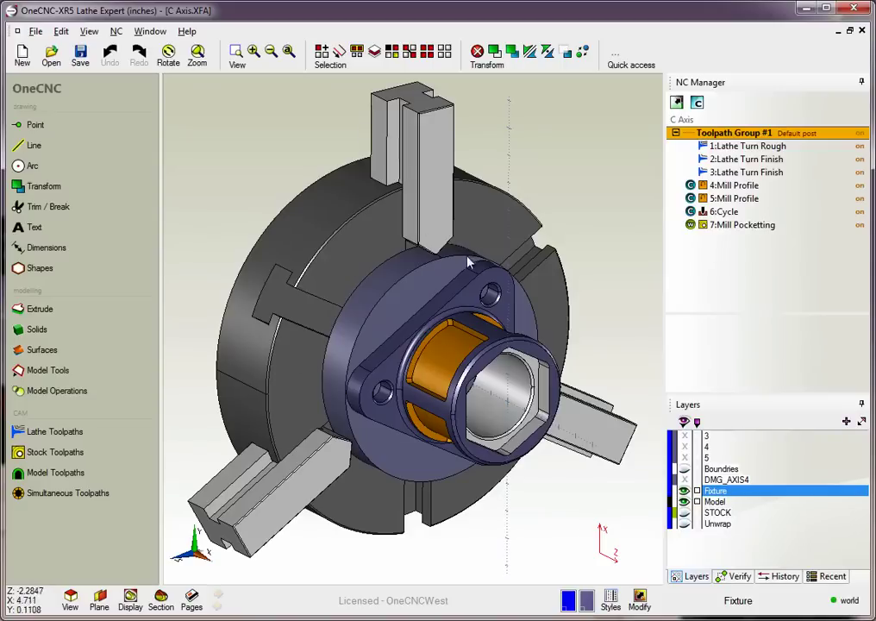
# Run Preview Toolpaths on Toolpath Group #1 to simulate the C Axis part's milling passes.
pyautogui.rightClick(702, 134)
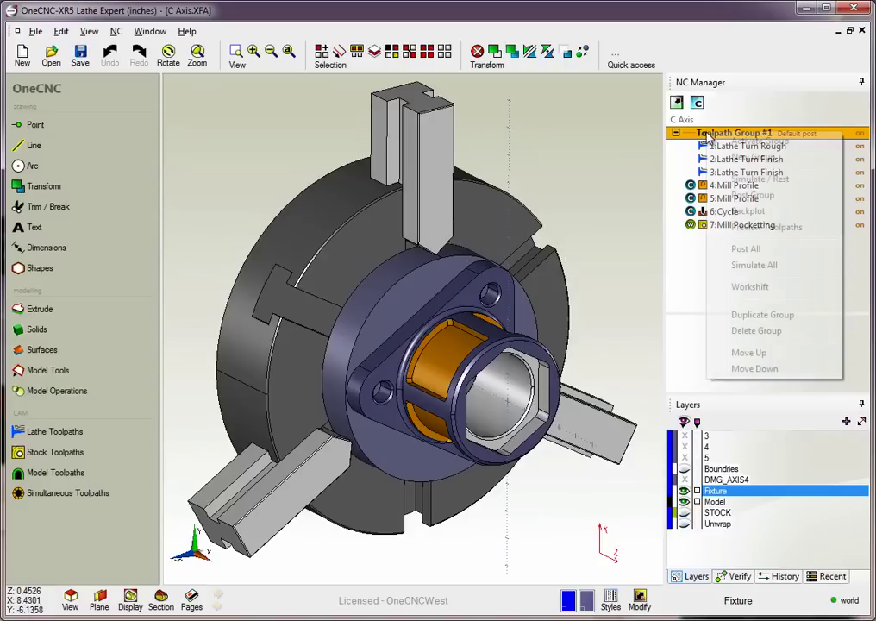
pyautogui.click(768, 230)
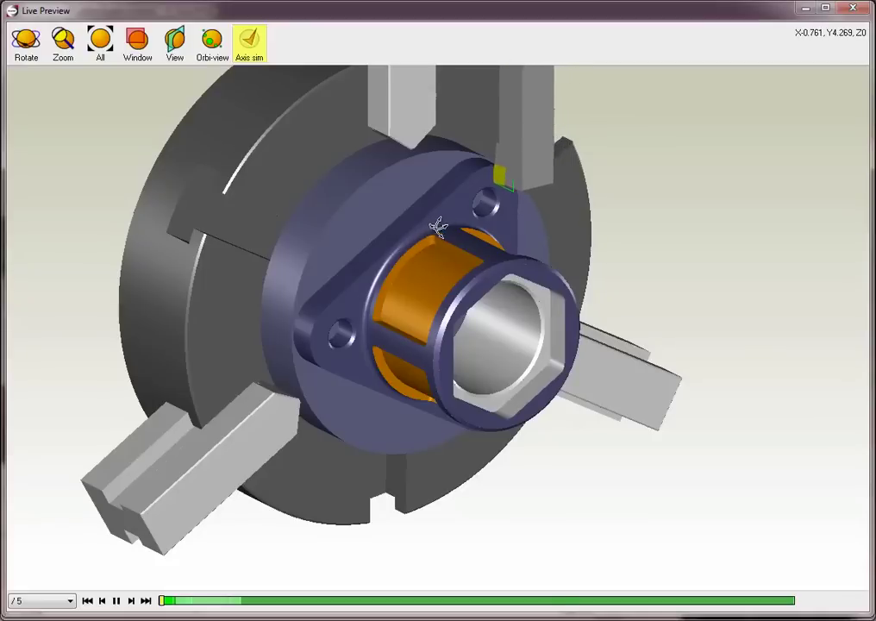
pyautogui.moveTo(439, 226)
pyautogui.mouseDown(button='middle')
pyautogui.moveTo(475, 215)
pyautogui.moveTo(444, 225)
pyautogui.mouseUp(button='middle')
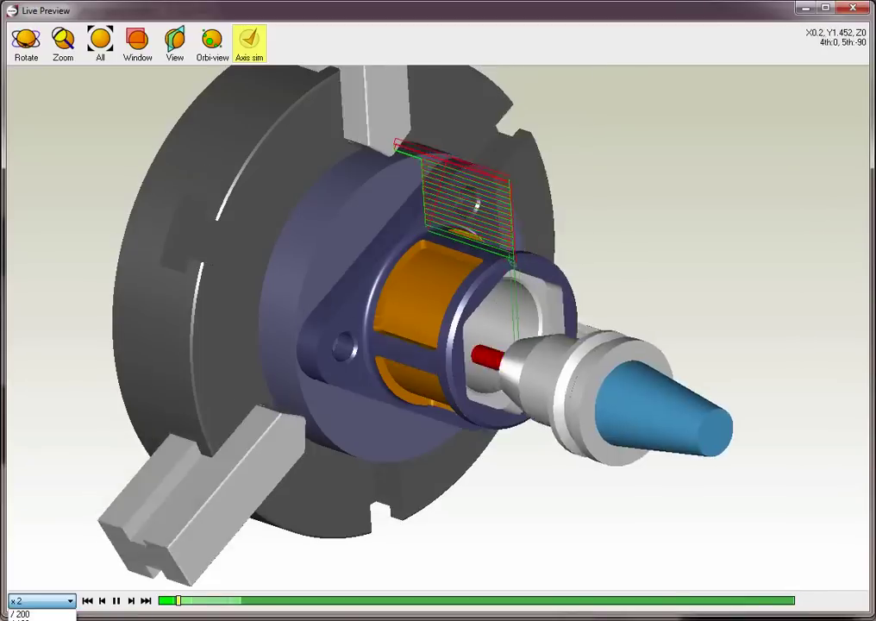
# Slow the C Axis Live Preview playback to /5 speed.
pyautogui.click(39, 615)
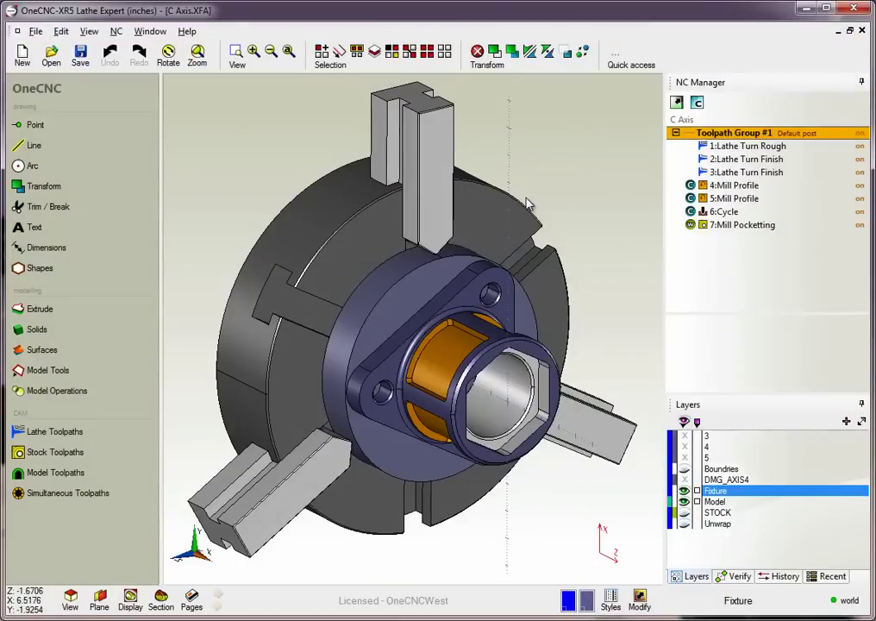
# Switch to C Axis 2.XFA and run Backplot on its Toolpath Group #1.
pyautogui.click(150, 31)
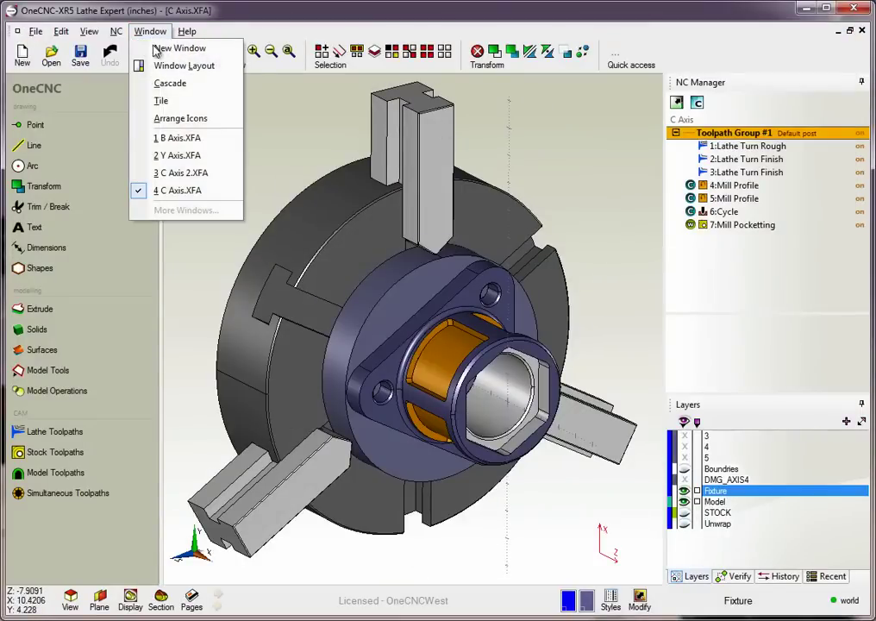
pyautogui.click(184, 174)
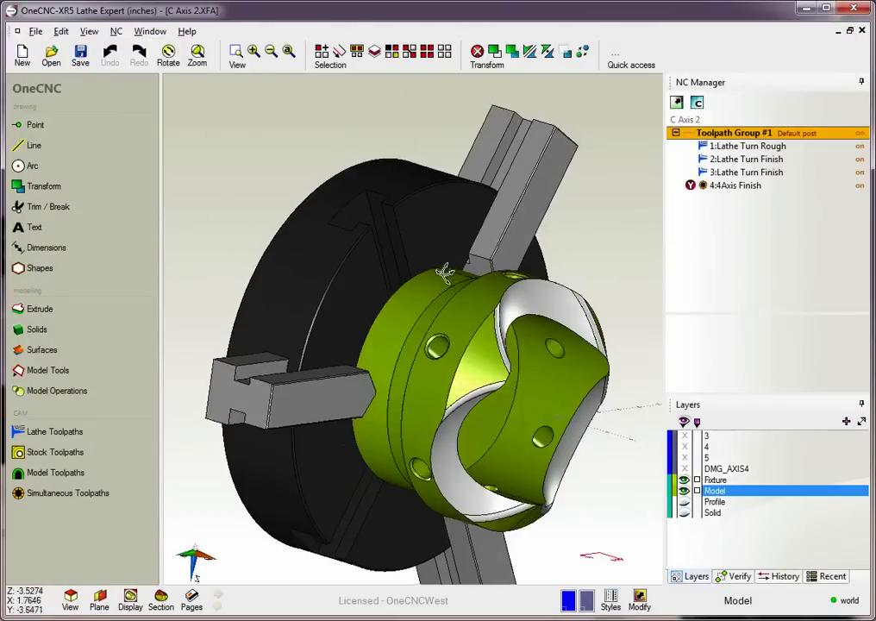
pyautogui.moveTo(352, 263); pyautogui.dragTo(489, 342, button='middle')
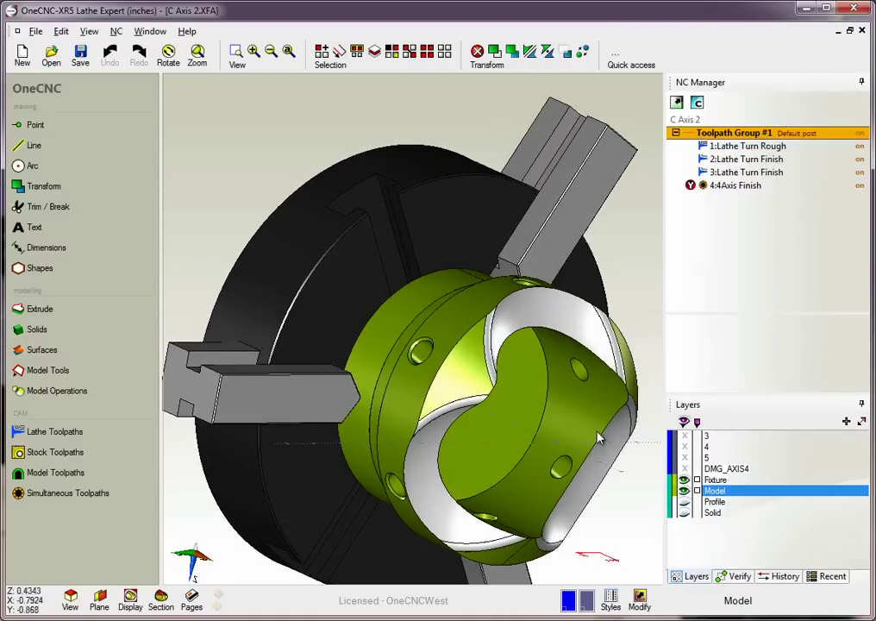
pyautogui.moveTo(480, 459); pyautogui.dragTo(383, 358, button='middle')
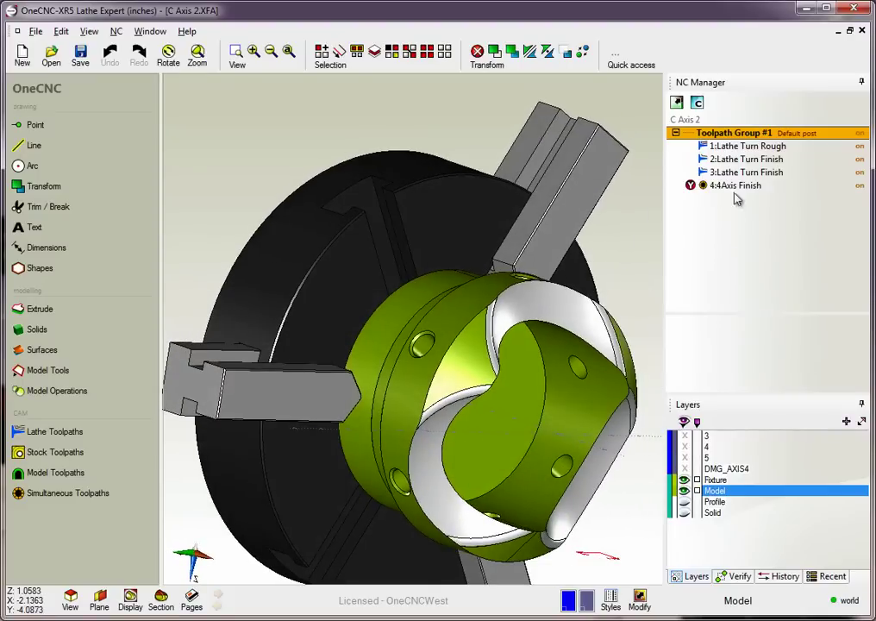
pyautogui.rightClick(731, 138)
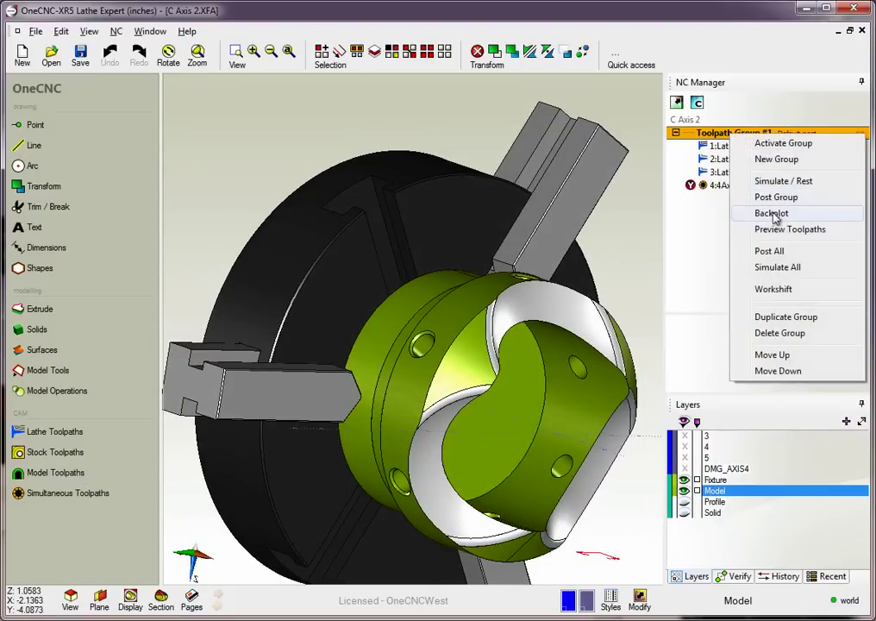
pyautogui.click(773, 214)
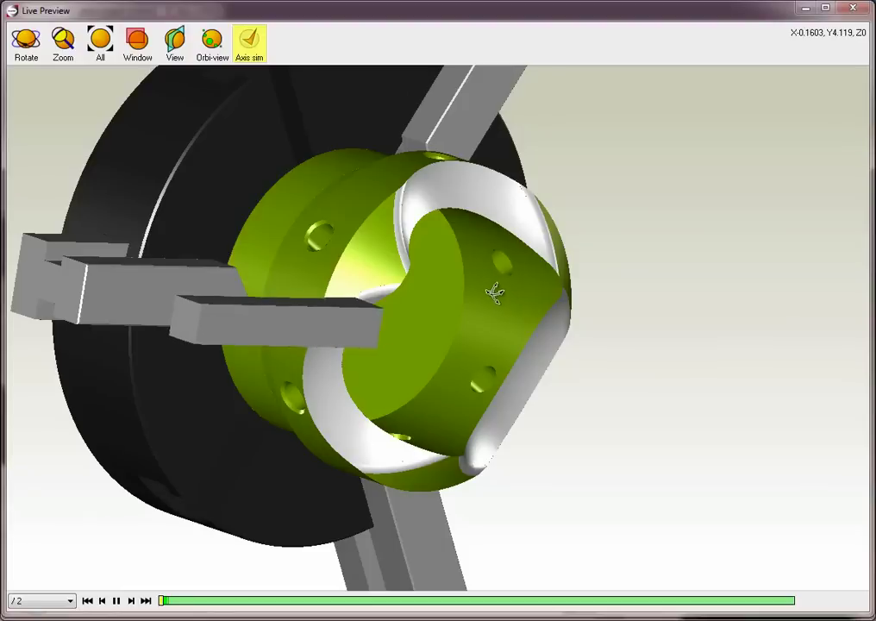
# Watch the C Axis 2 finishing cut at /20 speed, then close Live Preview.
pyautogui.moveTo(401, 274); pyautogui.dragTo(304, 203)
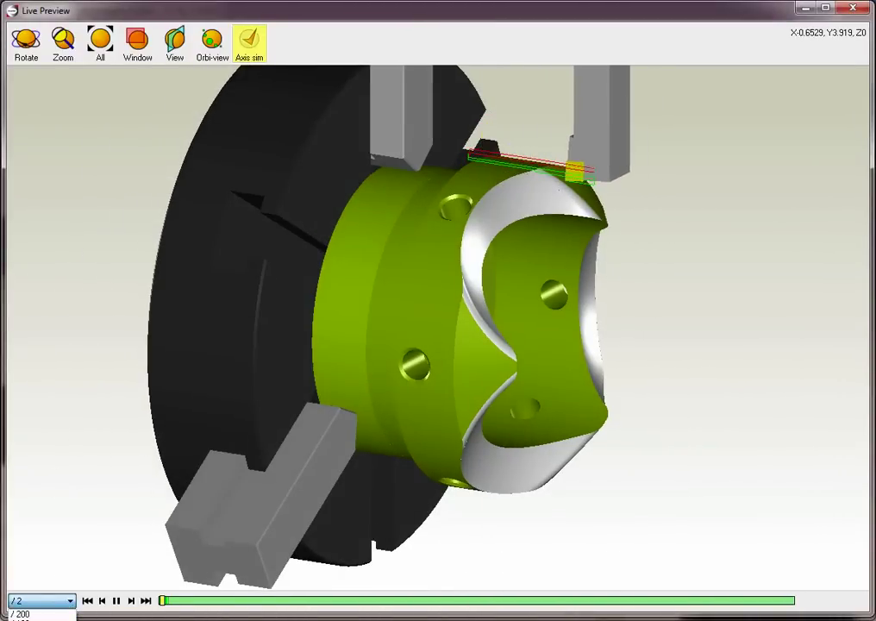
pyautogui.click(56, 617)
pyautogui.click(60, 602)
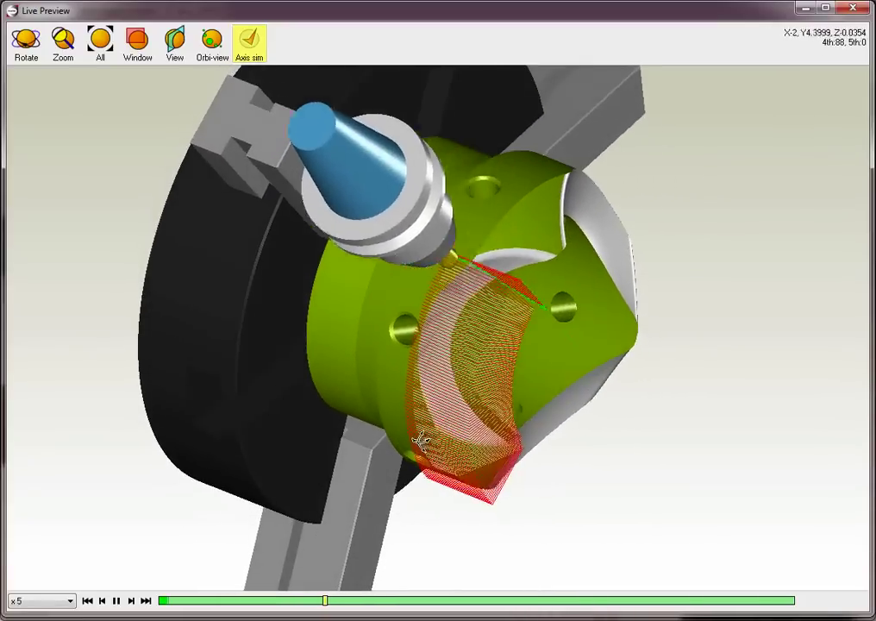
pyautogui.scroll(-5, 421, 454)
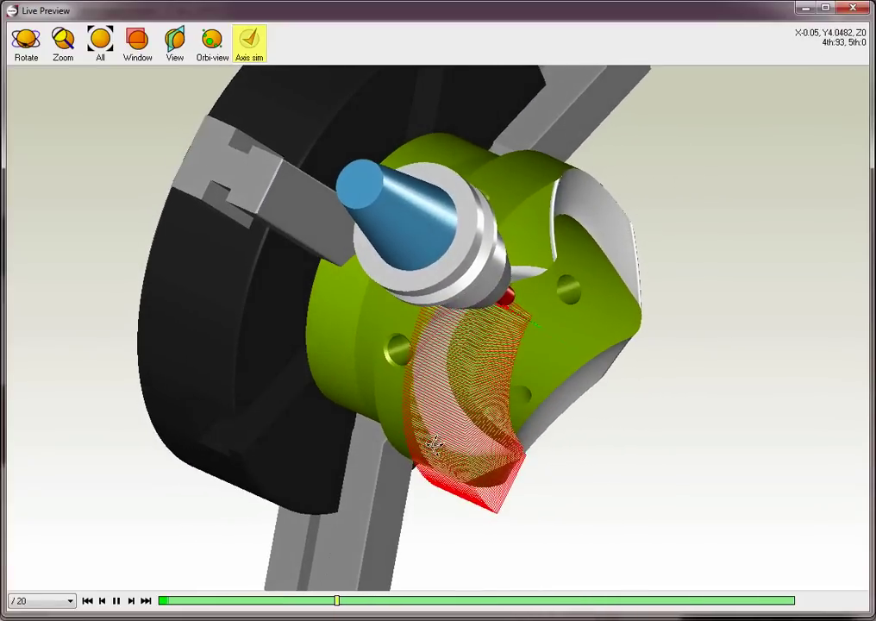
pyautogui.moveTo(442, 393); pyautogui.dragTo(539, 291)
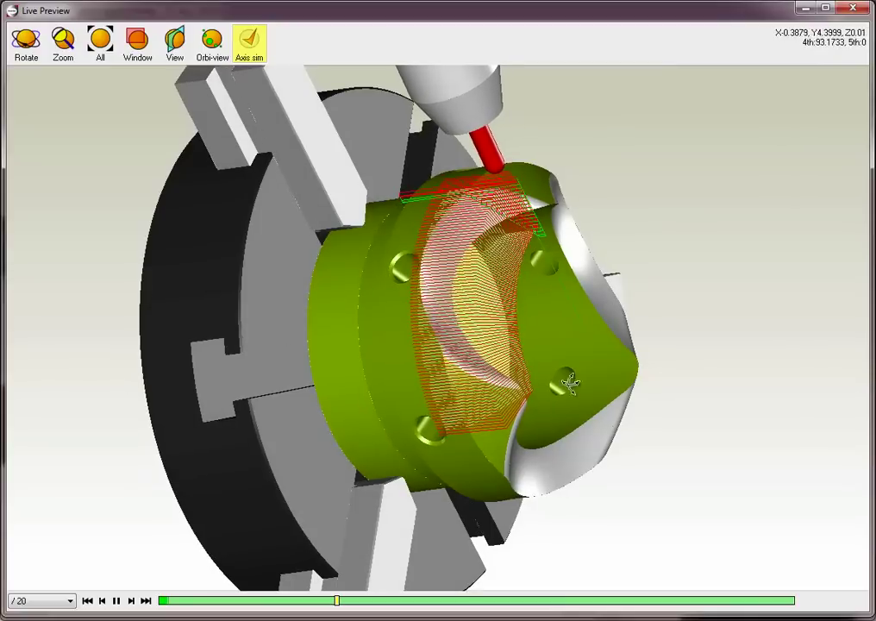
pyautogui.click(853, 9)
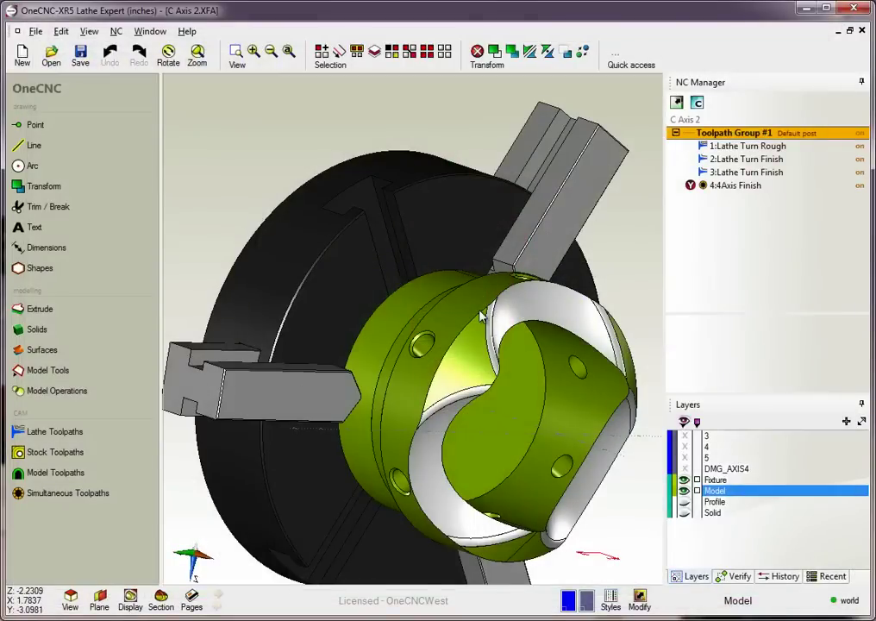
# Switch to the Y Axis.XFA document and orbit around its blue part.
pyautogui.moveTo(481, 317); pyautogui.dragTo(446, 251)
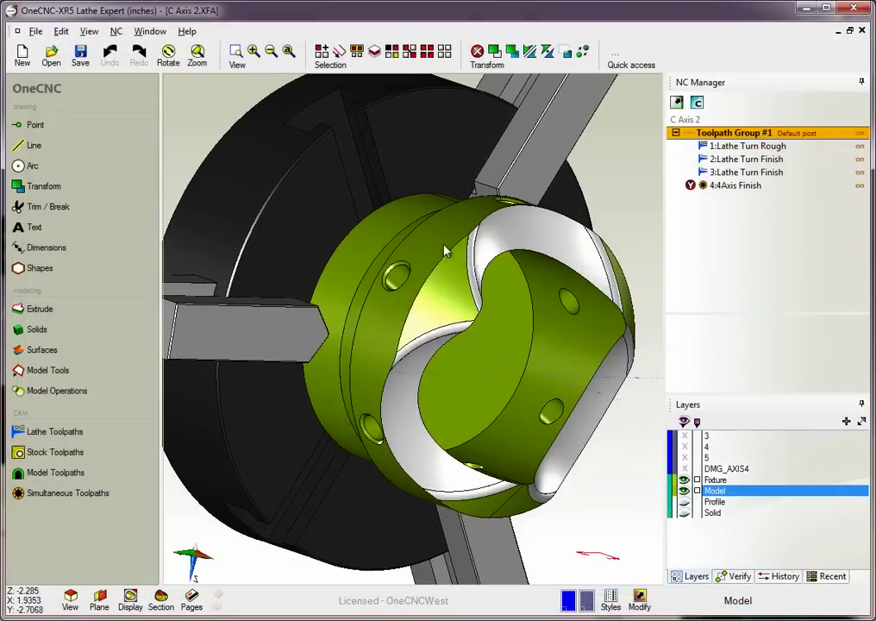
pyautogui.click(160, 32)
pyautogui.click(184, 164)
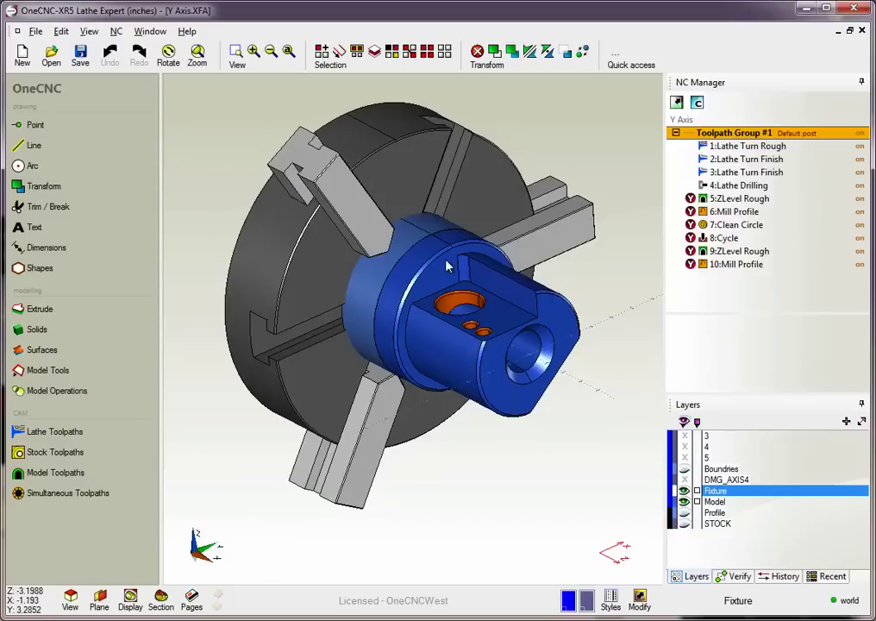
pyautogui.moveTo(445, 261); pyautogui.dragTo(609, 429)
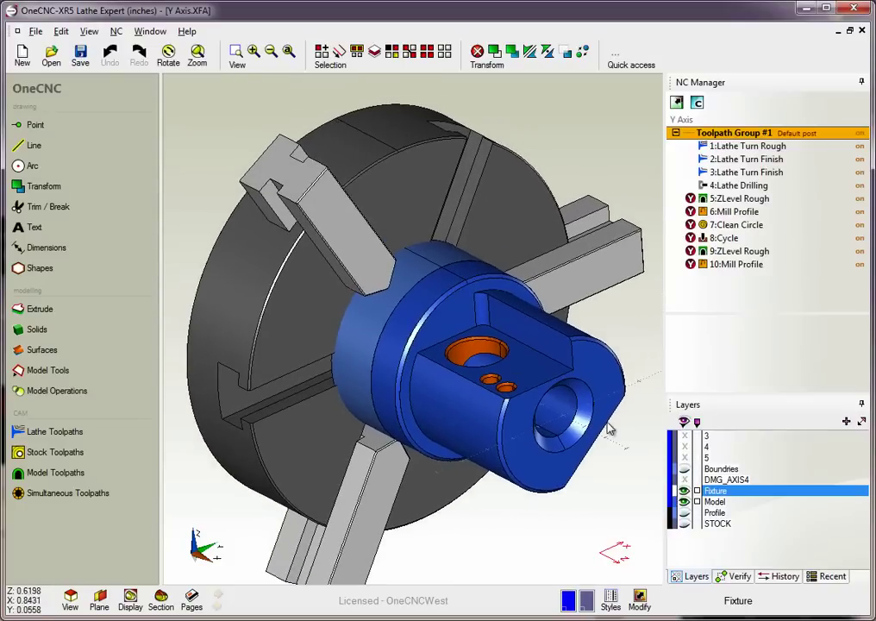
# Toggle the Fixture layer off and back on, then preview Toolpath Group #1.
pyautogui.click(685, 492)
pyautogui.click(684, 491)
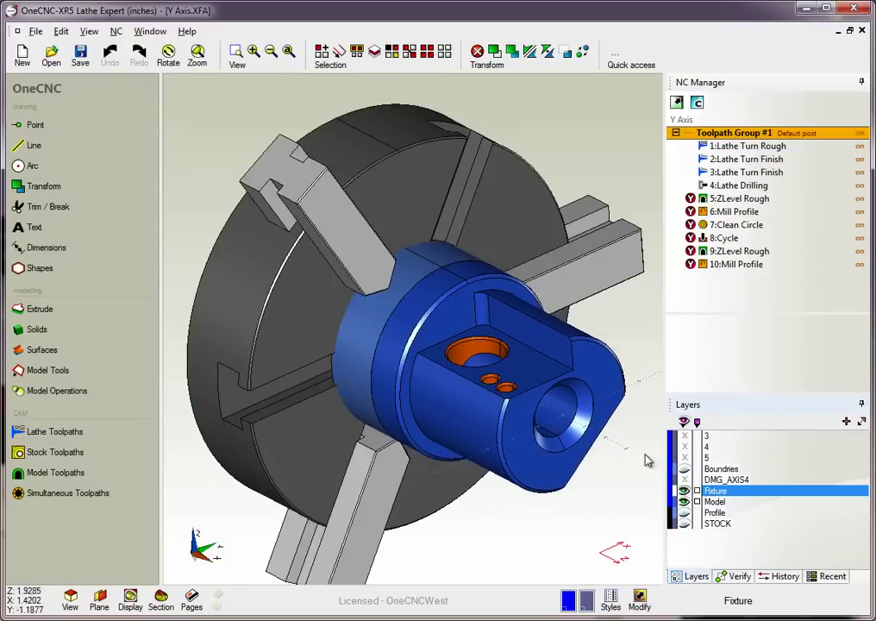
pyautogui.moveTo(649, 460); pyautogui.dragTo(475, 290, button='middle')
pyautogui.rightClick(737, 142)
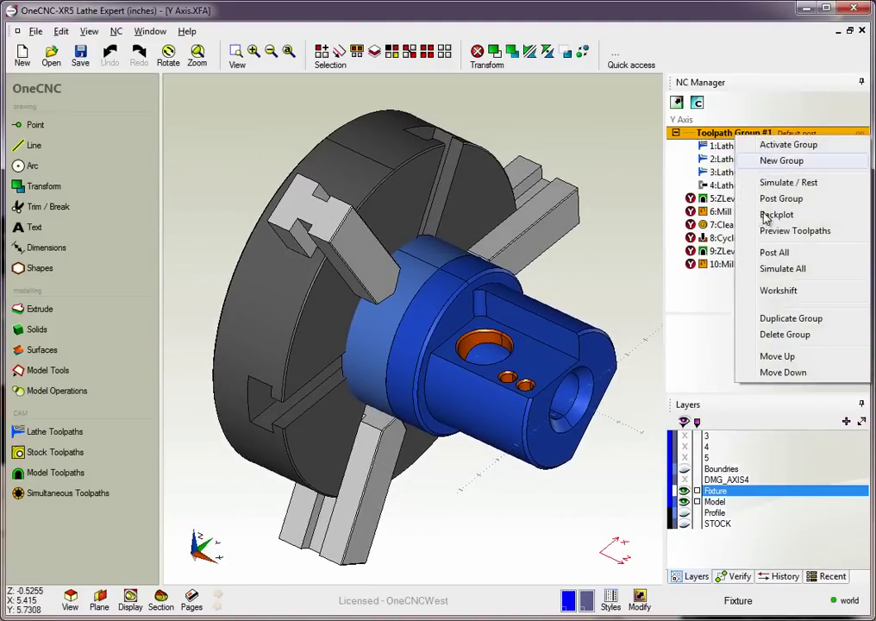
pyautogui.click(770, 231)
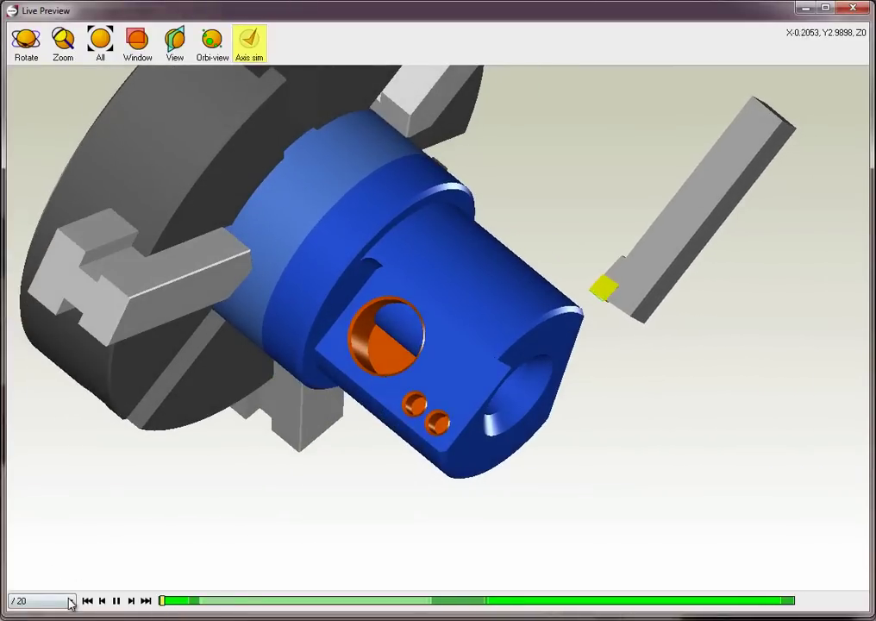
# Speed the Y Axis milling simulation up to x5.
pyautogui.click(52, 617)
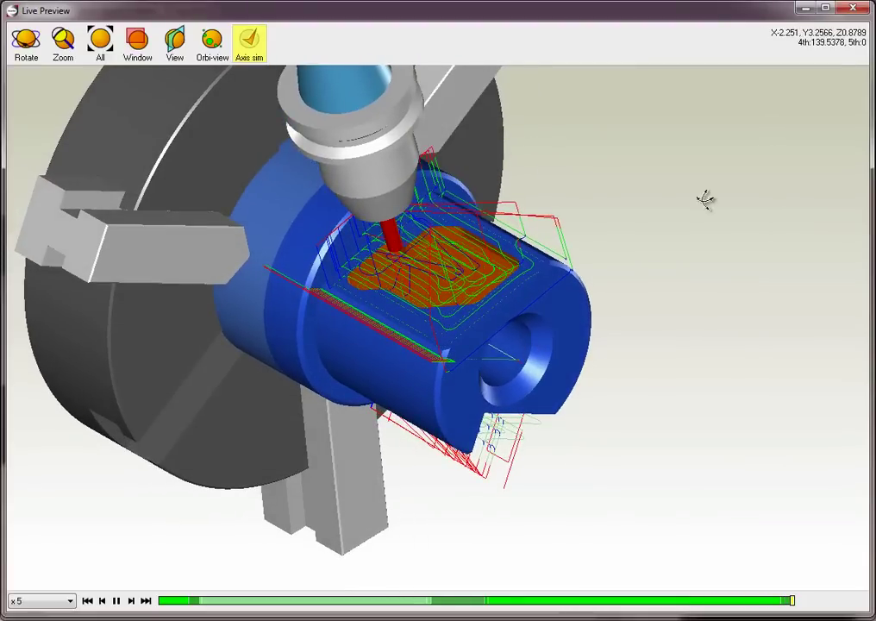
# Close the Y Axis preview, switch to B Axis.XFA, and bring up Toolpath Group #1's options.
pyautogui.click(856, 7)
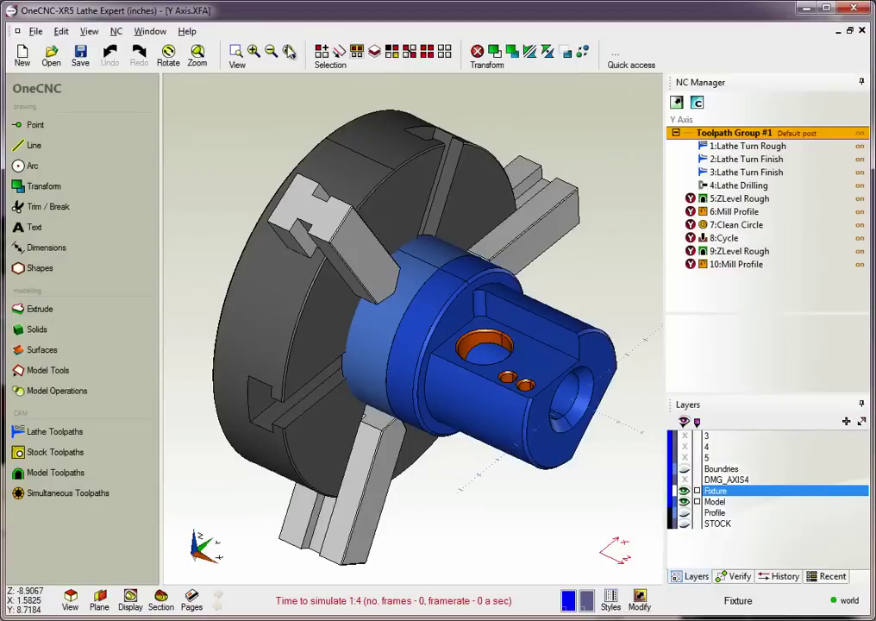
pyautogui.click(154, 32)
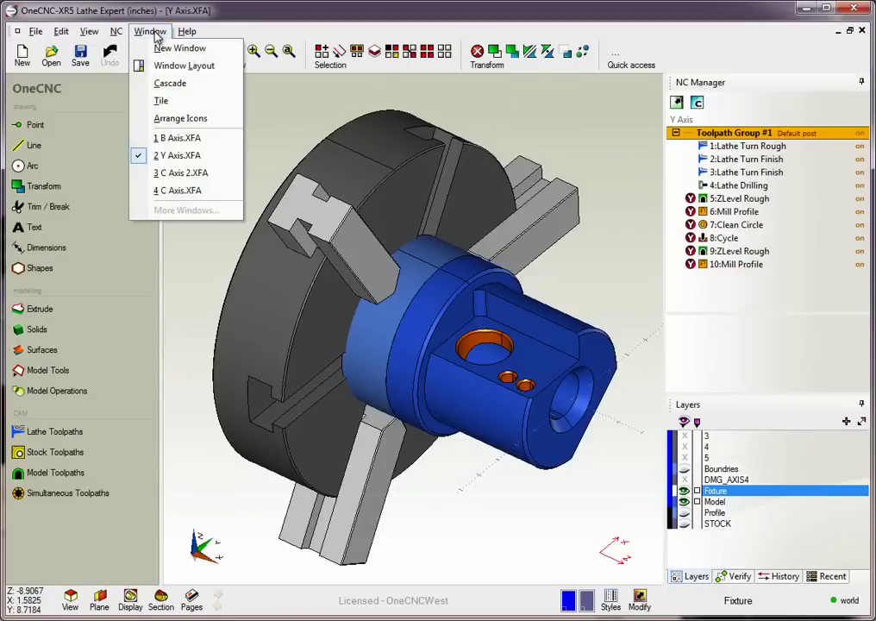
pyautogui.click(176, 140)
pyautogui.moveTo(375, 173); pyautogui.dragTo(485, 200, button='middle')
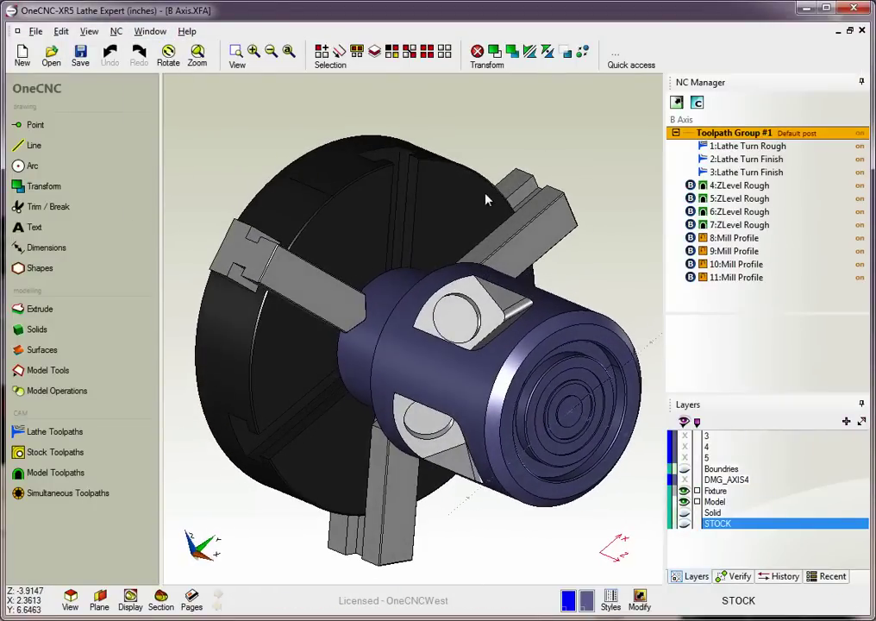
pyautogui.moveTo(493, 254); pyautogui.dragTo(500, 233, button='middle')
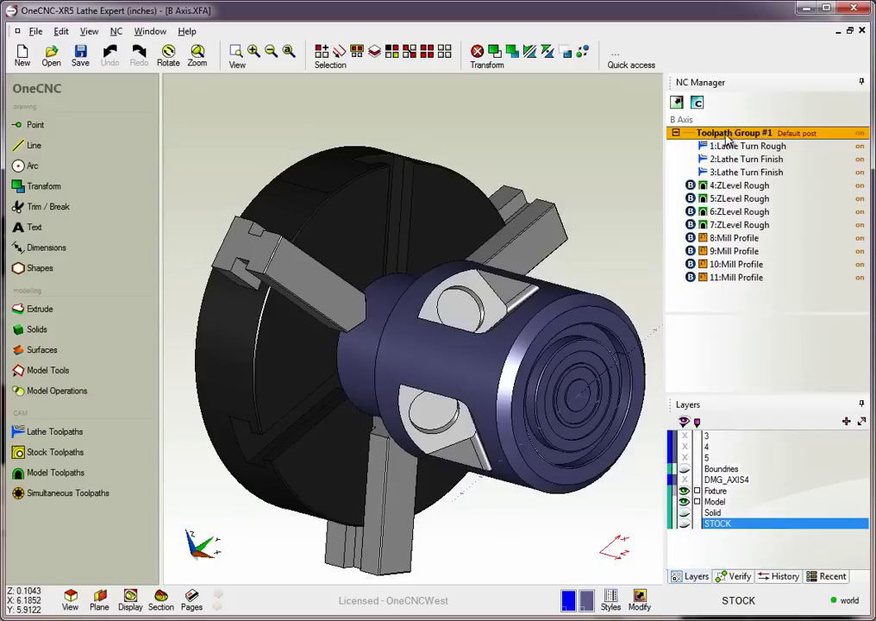
pyautogui.rightClick(727, 139)
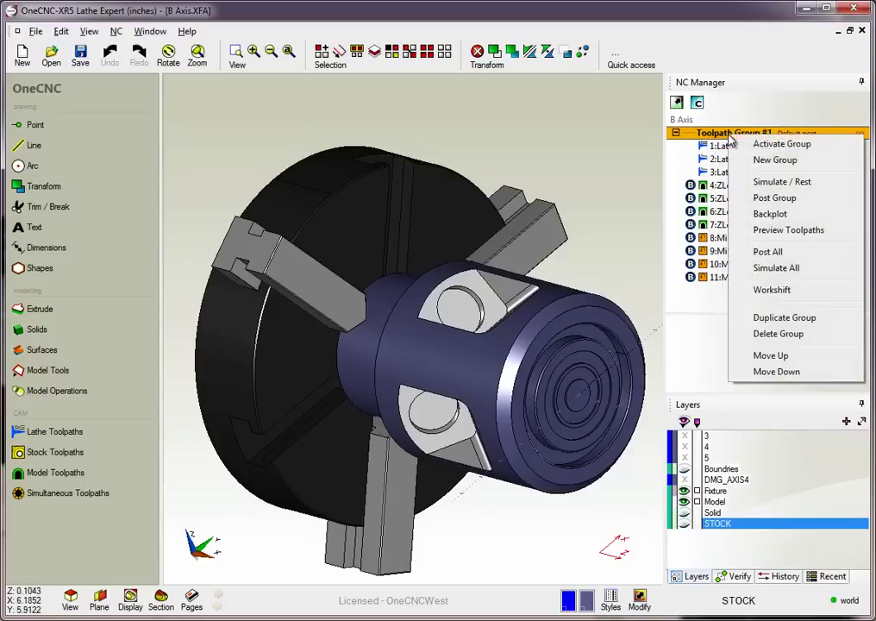
# Preview the B-axis toolpaths, watch the simulation, then close it and rotate the model.
pyautogui.click(770, 231)
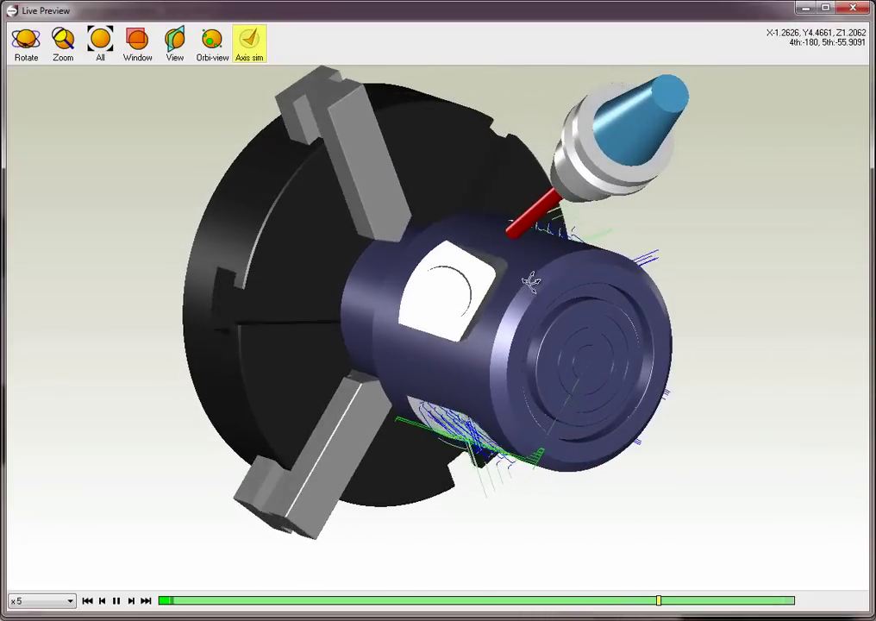
pyautogui.click(856, 8)
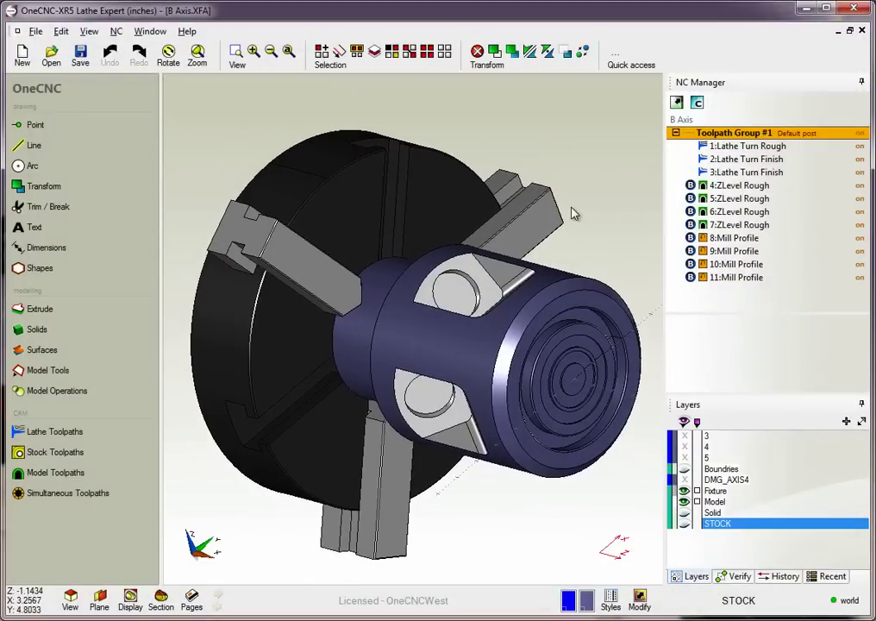
pyautogui.moveTo(574, 214); pyautogui.dragTo(553, 209, button='middle')
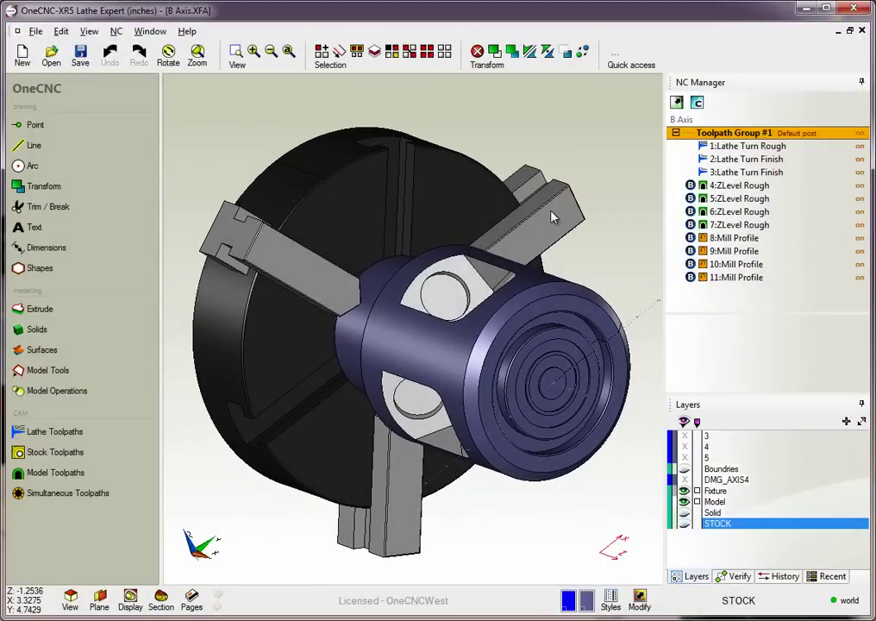